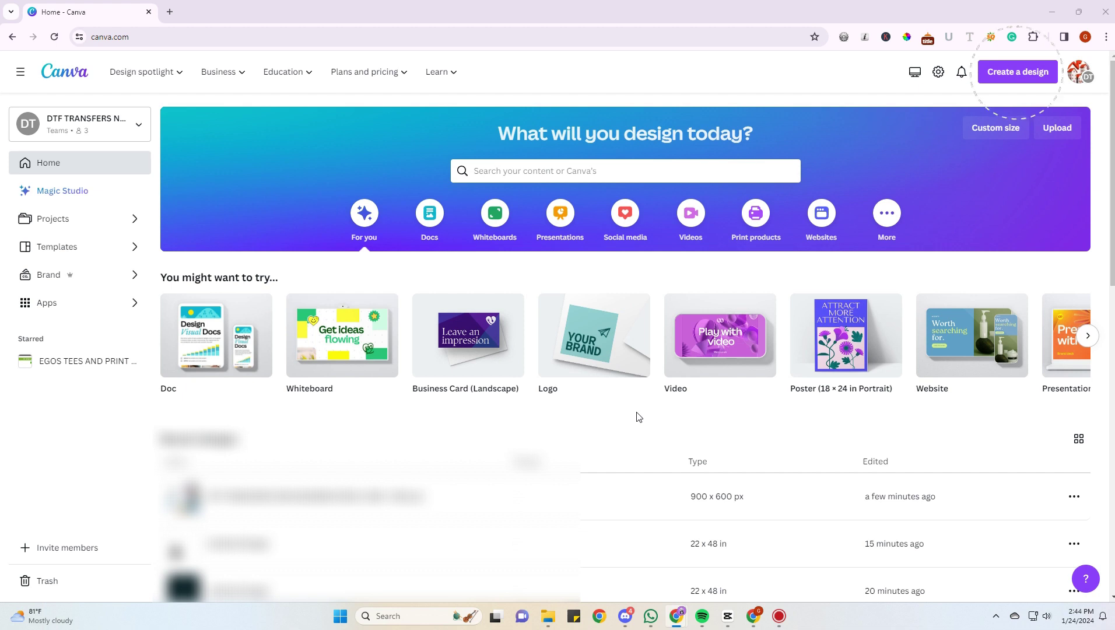
Create a blank custom-size design of 22 × 48 inches
left_click(1020, 73)
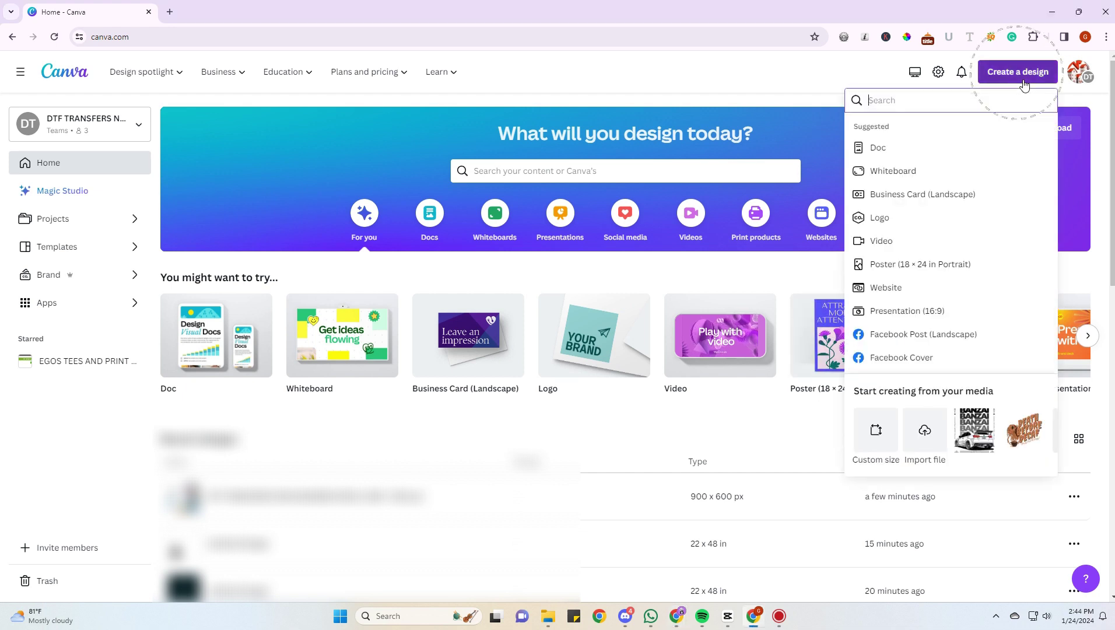
left_click(878, 427)
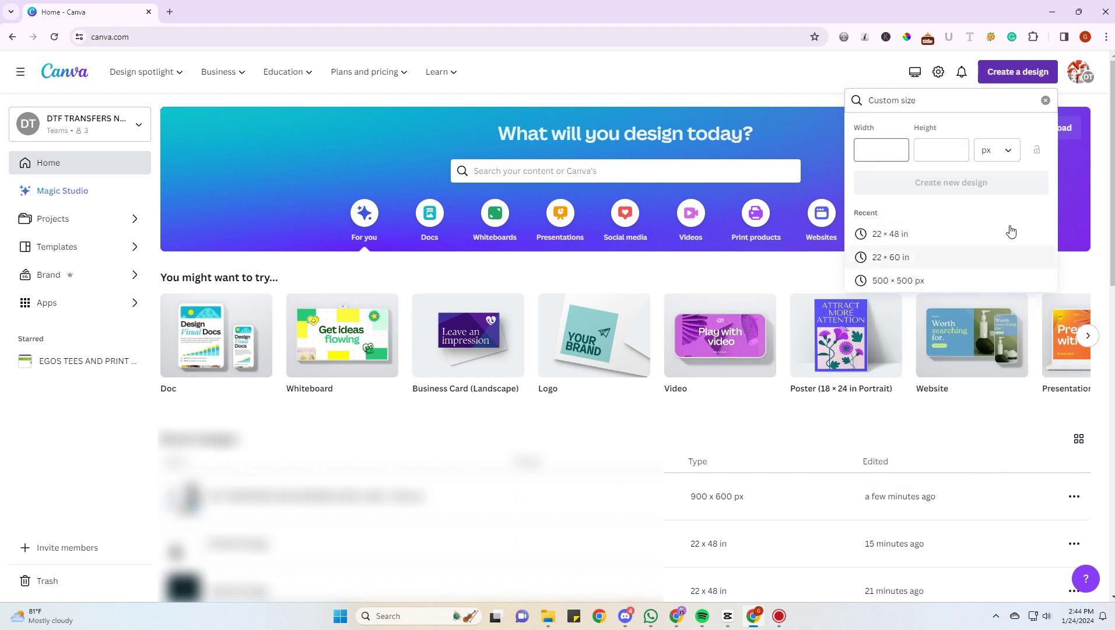
left_click(1002, 150)
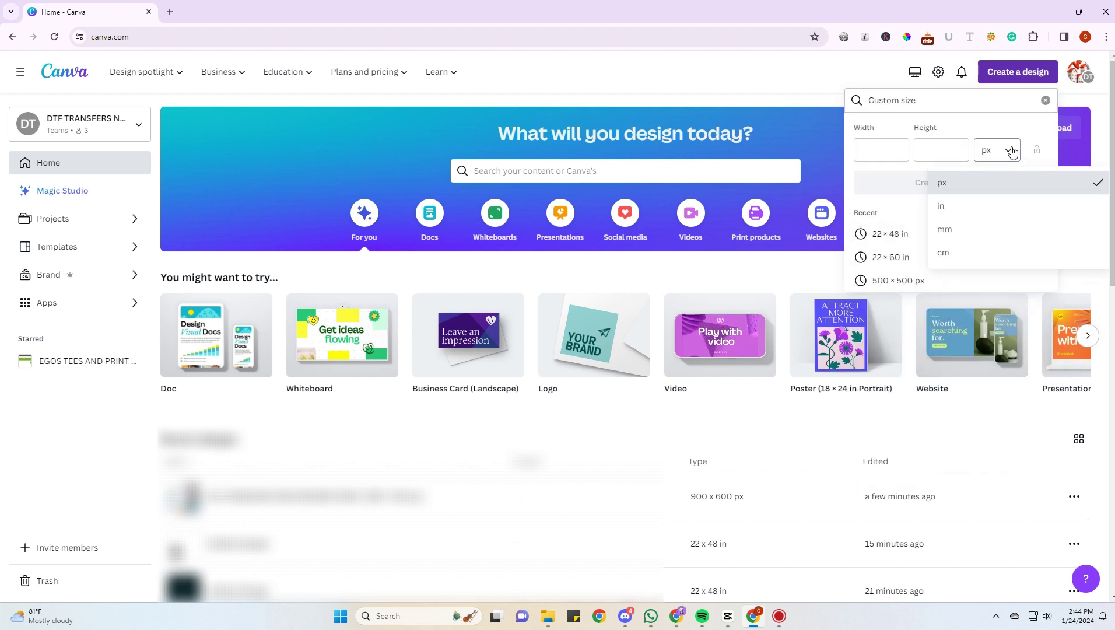
left_click(996, 207)
left_click(895, 150)
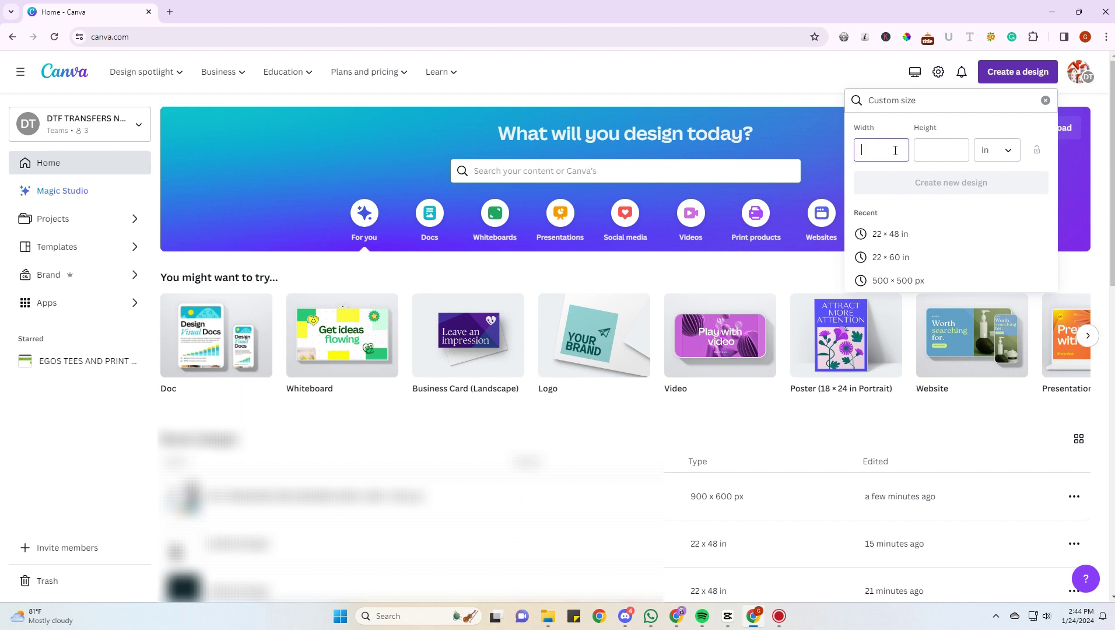
type("22")
left_click(933, 152)
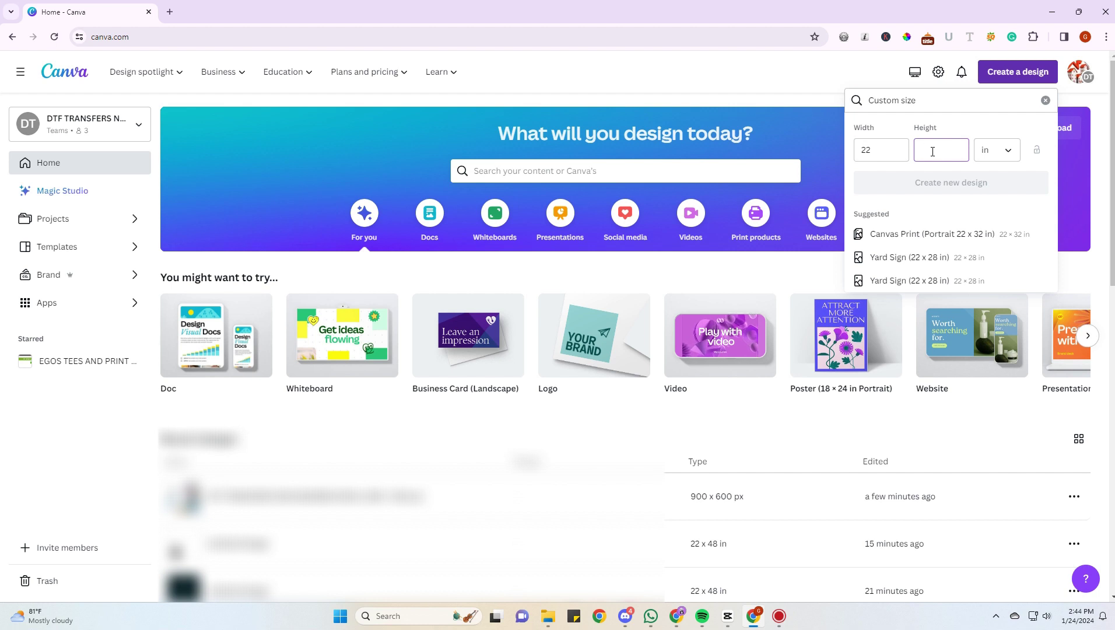
type("48")
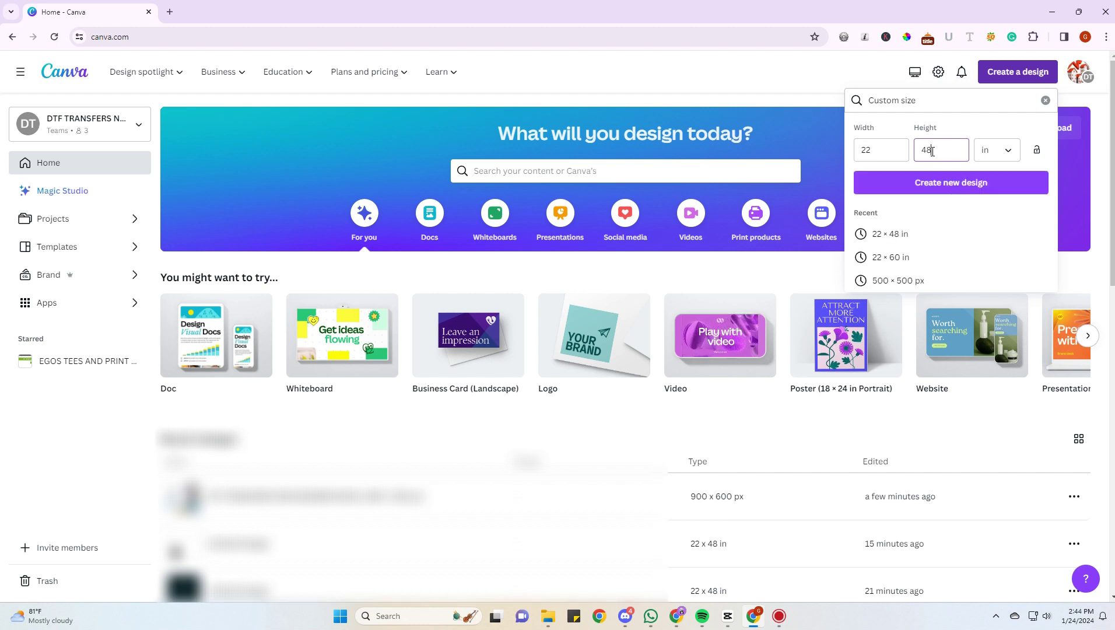
left_click(998, 182)
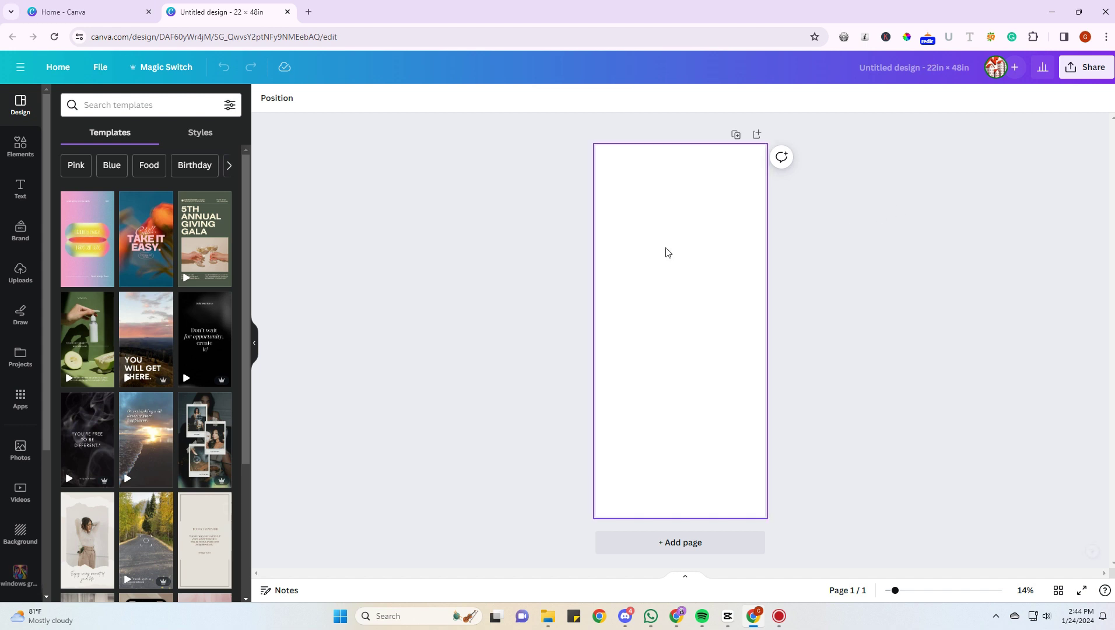
Upload the Beach Life sticker file from the computer into Uploads
left_click(26, 274)
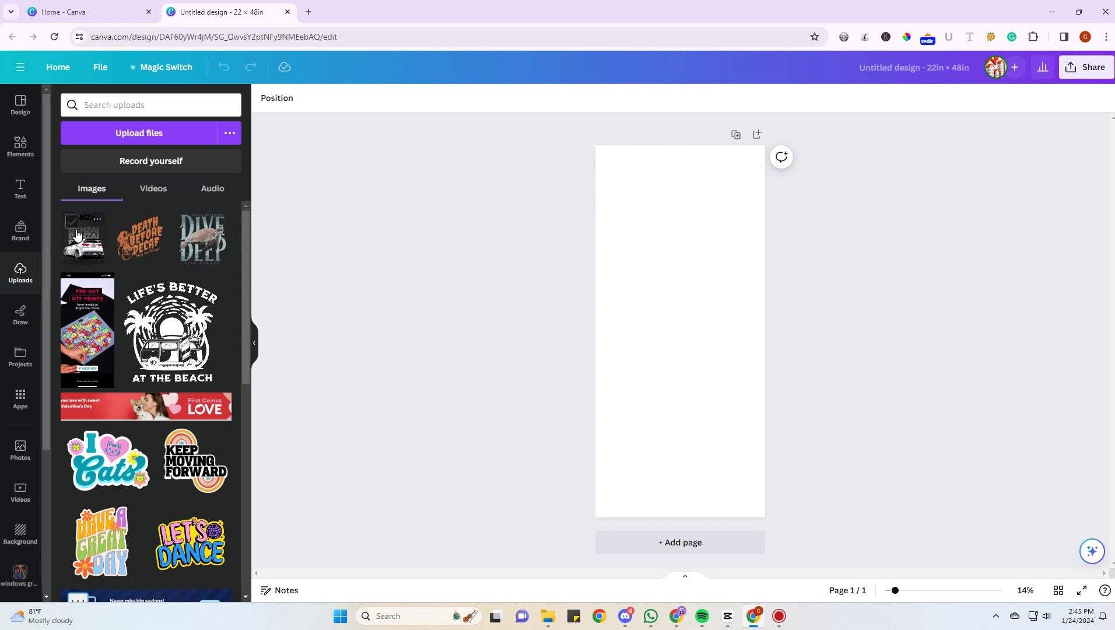
left_click(169, 139)
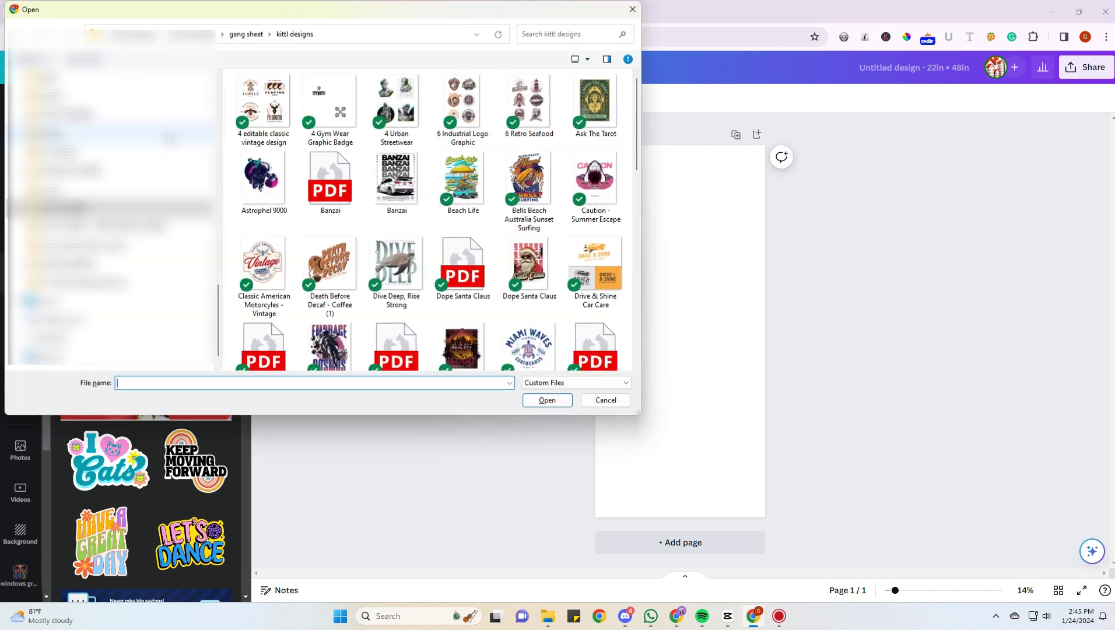
left_click(460, 198)
left_click(548, 400)
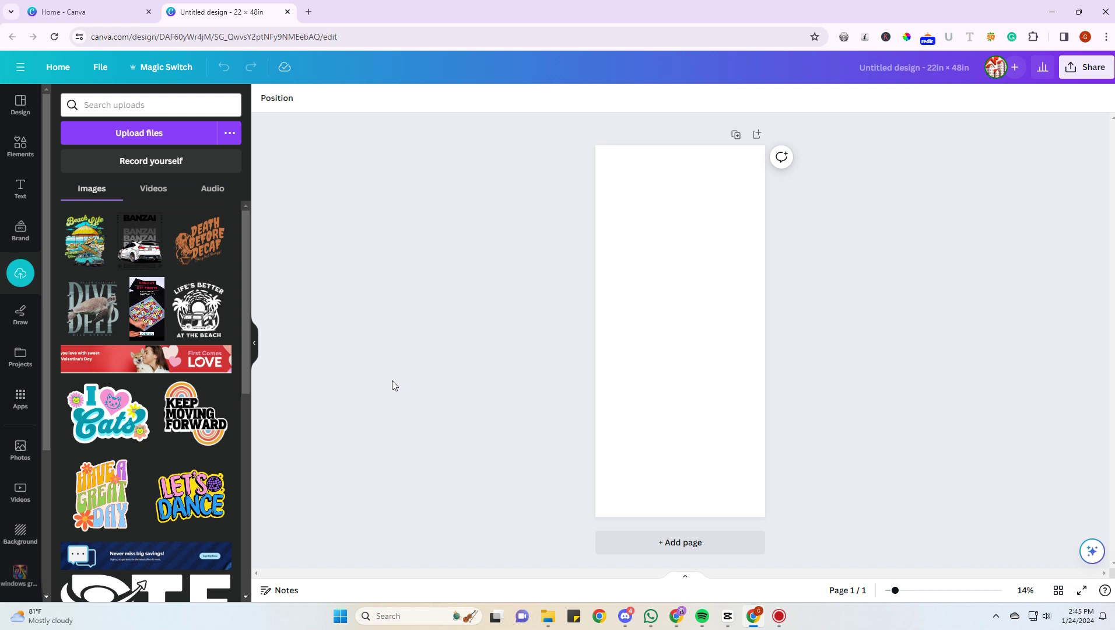
Place Beach Life and the BANZAI car on the page, BANZAI above Beach Life
left_click(84, 253)
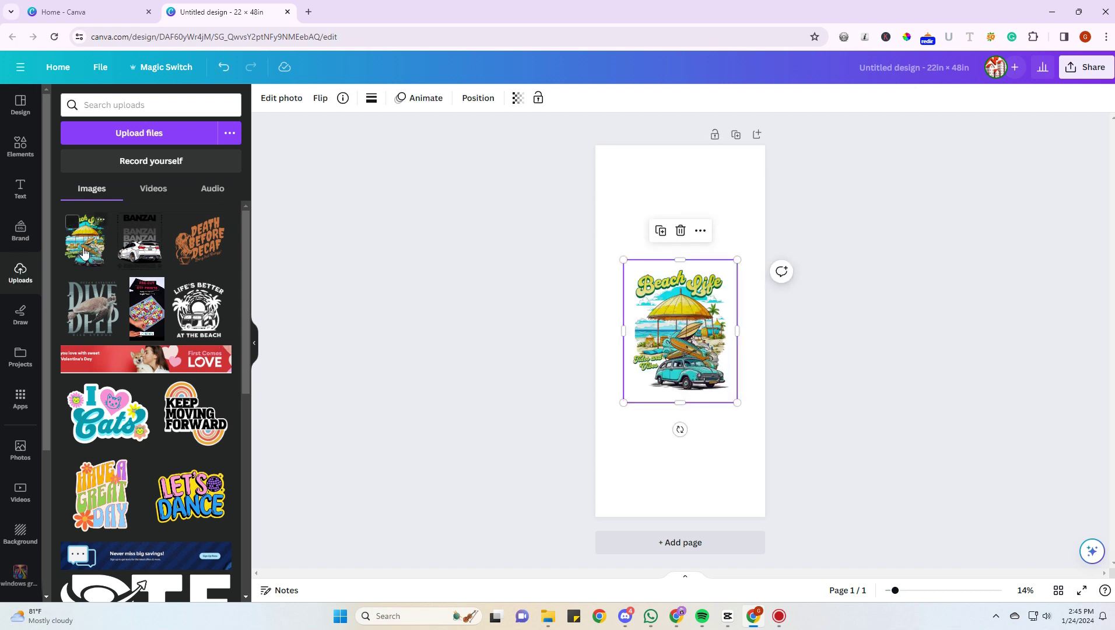
left_click_drag(144, 254, 677, 278)
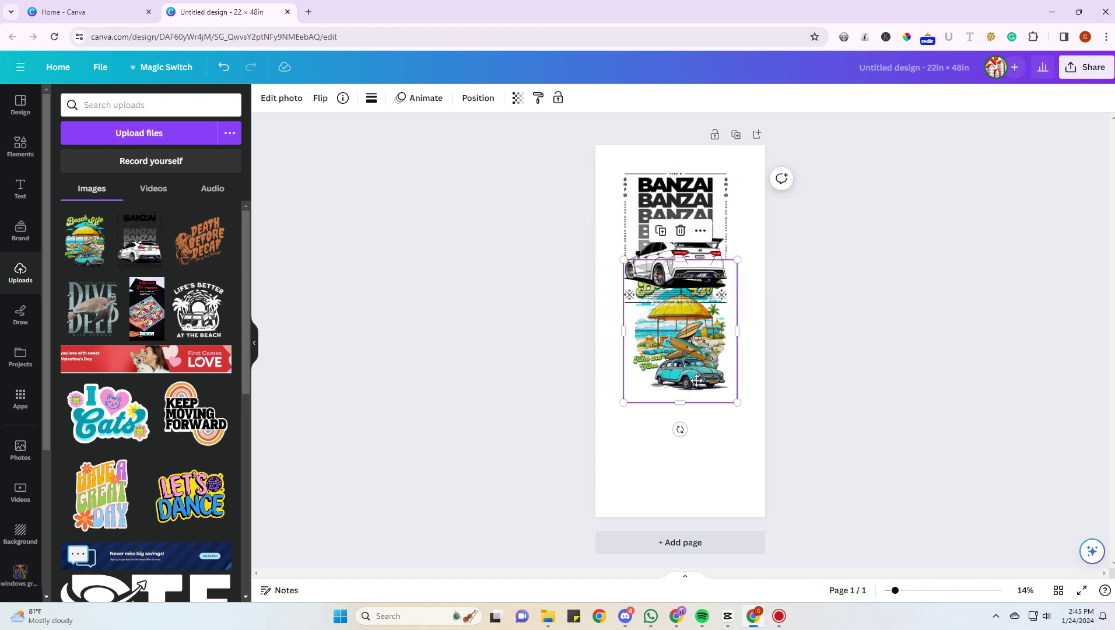
left_click_drag(699, 374, 693, 448)
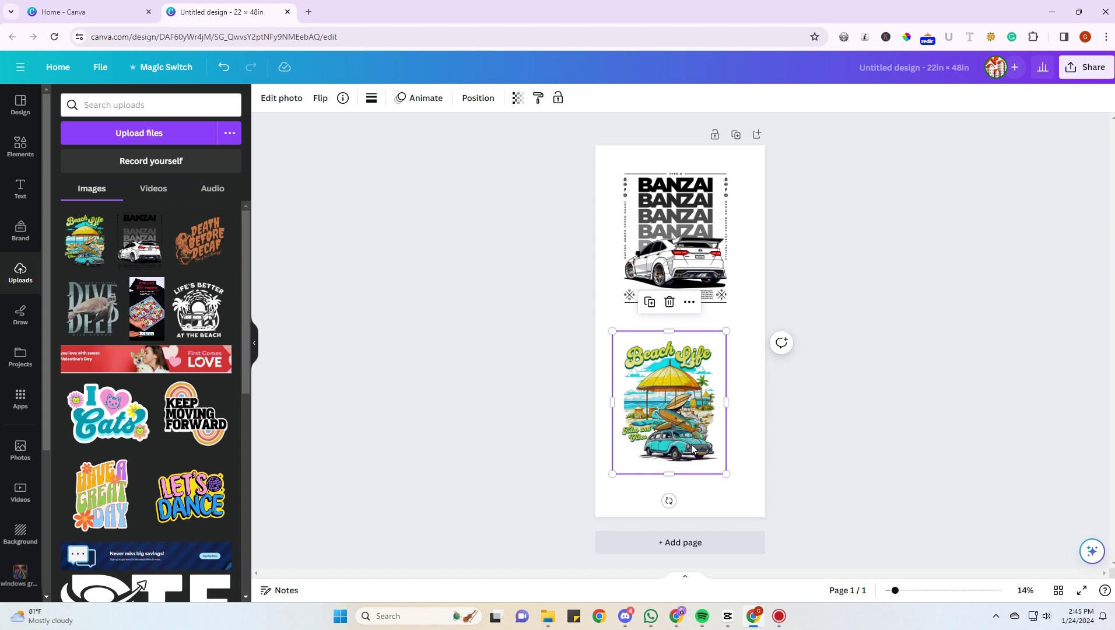
Crop the Beach Life image tighter by trimming its top-right and bottom-left corners
left_click(278, 104)
left_click(224, 113)
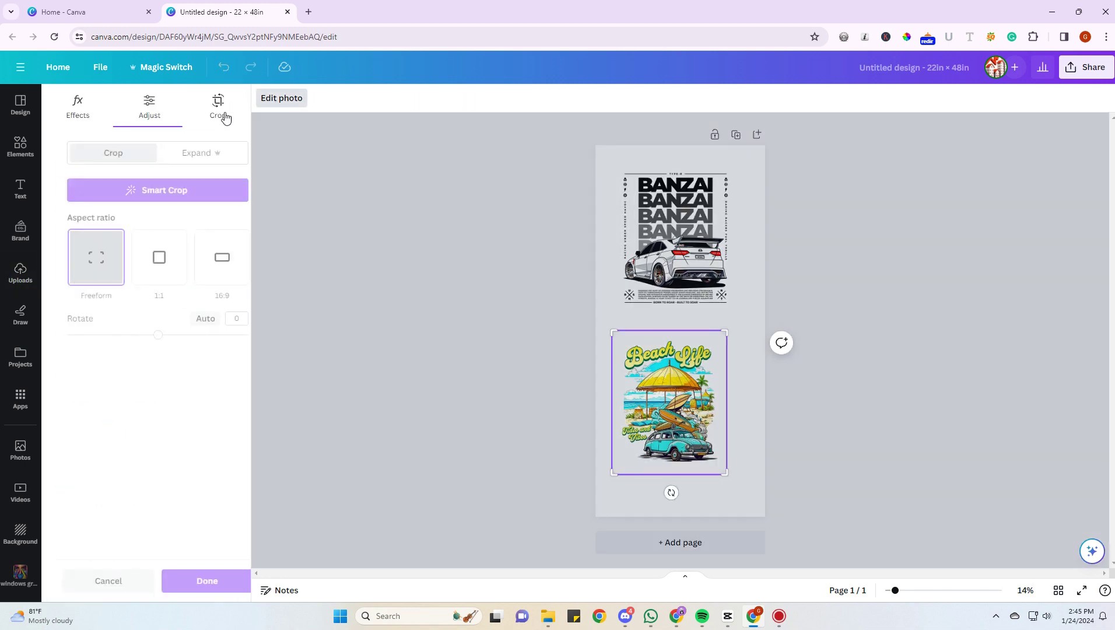
left_click_drag(895, 590, 916, 591)
left_click_drag(772, 219, 755, 239)
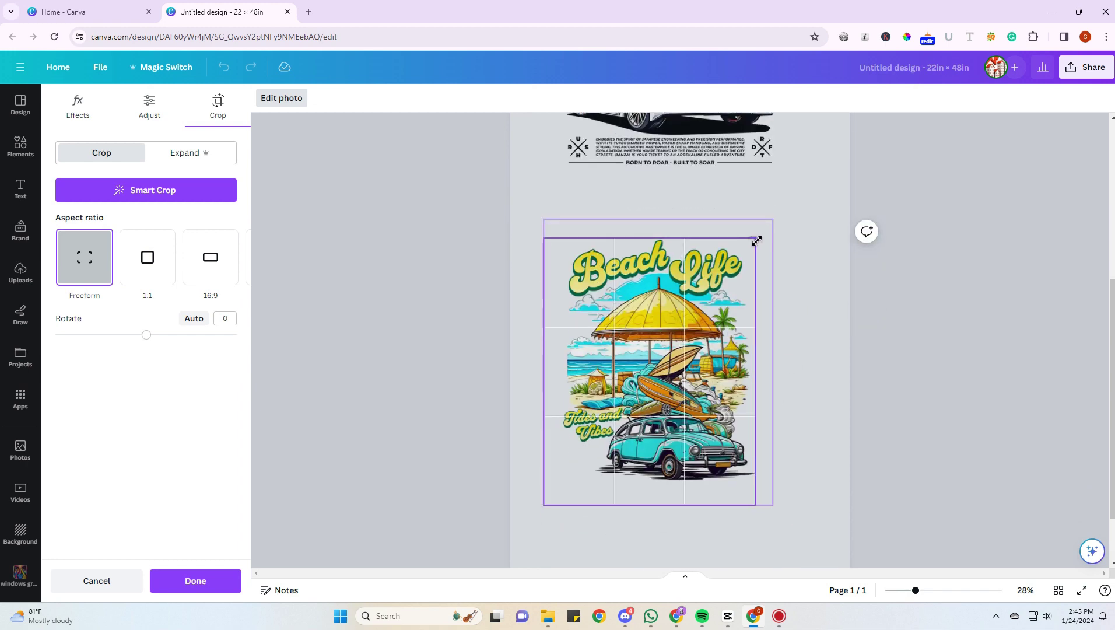
mouse_move(545, 504)
left_mouse_down()
mouse_move(570, 504)
mouse_move(561, 480)
left_mouse_up()
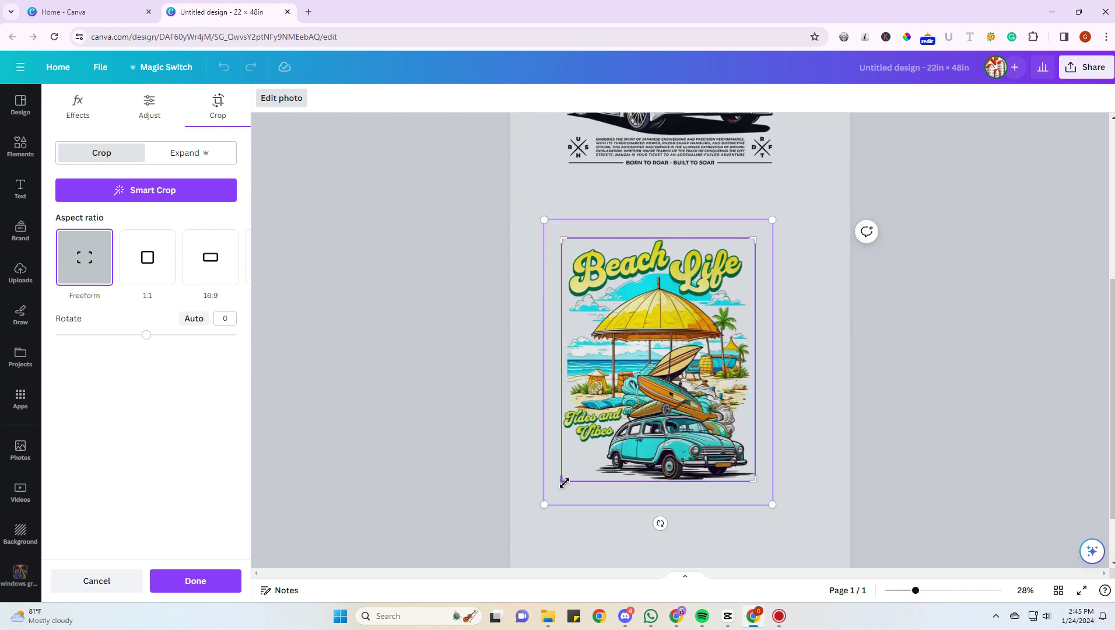
left_click(192, 581)
left_click_drag(916, 591, 907, 595)
left_click_drag(662, 366, 628, 443)
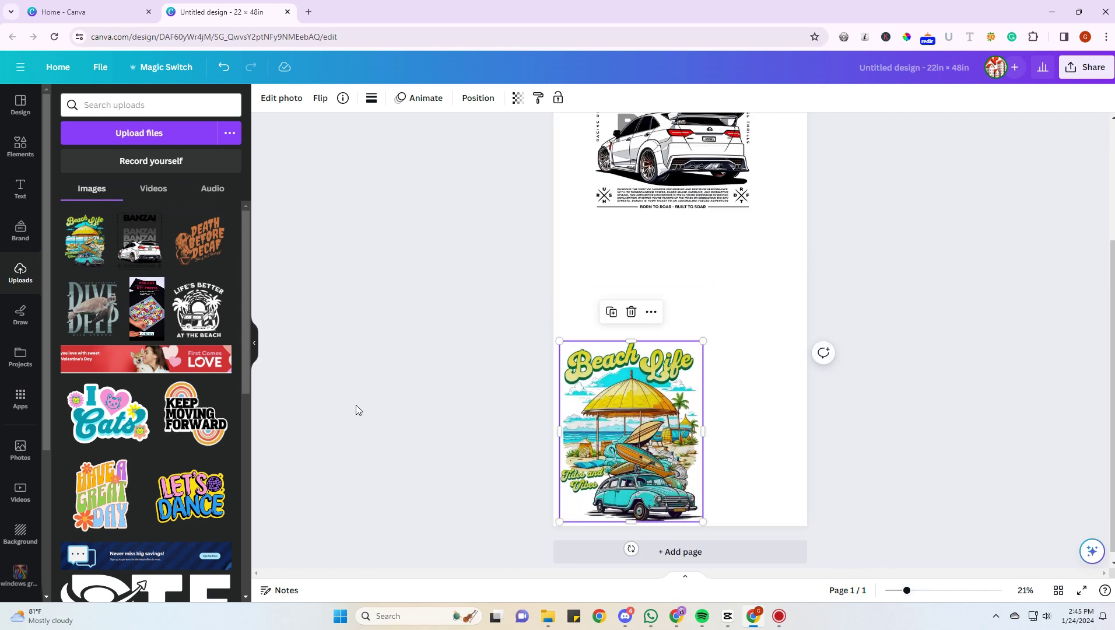
scroll(148, 400, "down", 5)
scroll(171, 422, "down", 5)
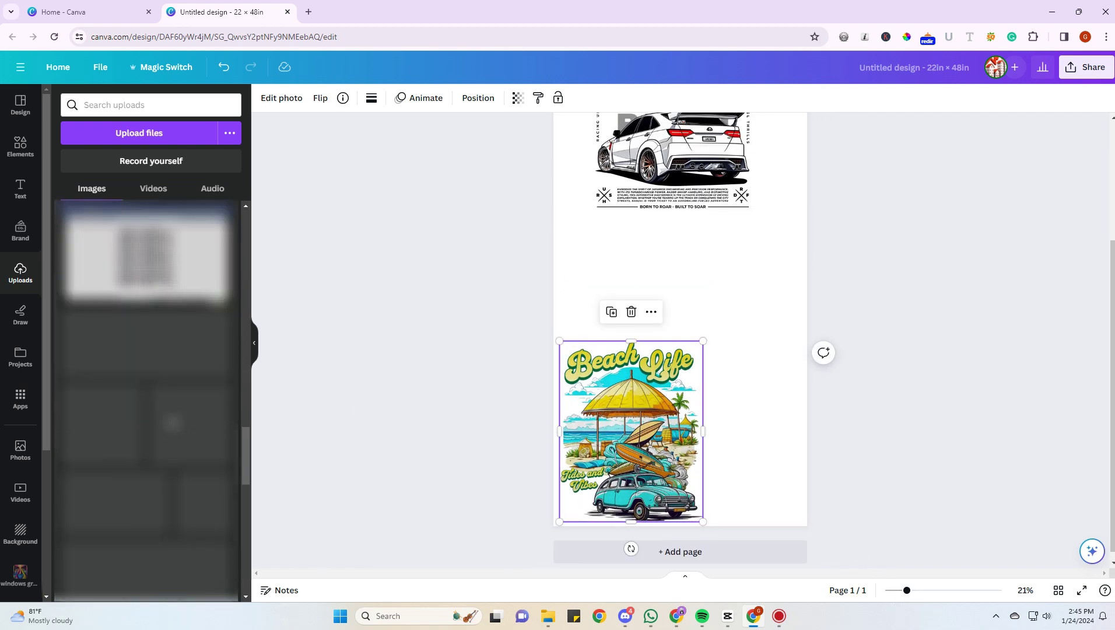
scroll(171, 422, "down", 5)
scroll(147, 400, "down", 3)
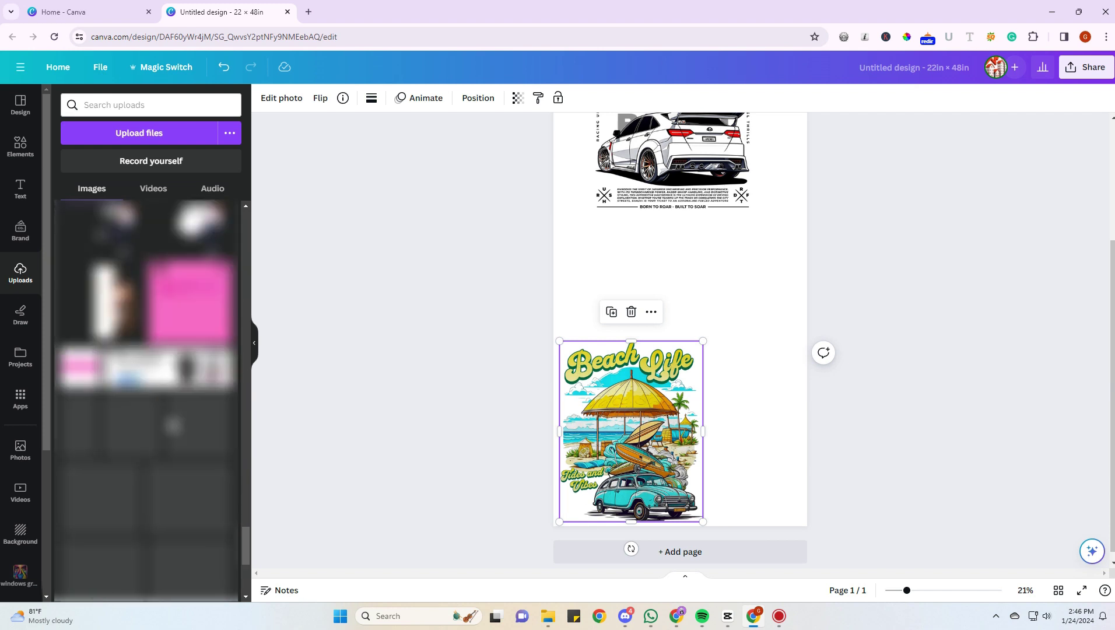
scroll(146, 400, "down", 3)
scroll(148, 400, "up", 2)
Add the cat-and-roses sticker and remove its dark background with BG Remover
left_click(130, 313)
left_click_drag(759, 154, 722, 199)
left_click_drag(686, 257, 768, 365)
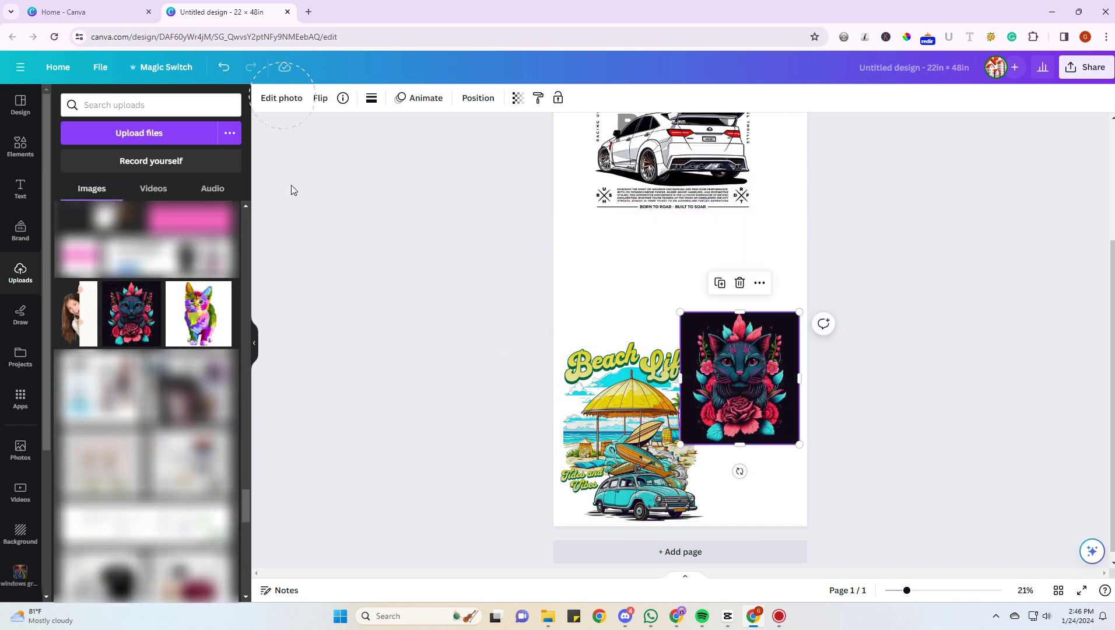
left_click(281, 108)
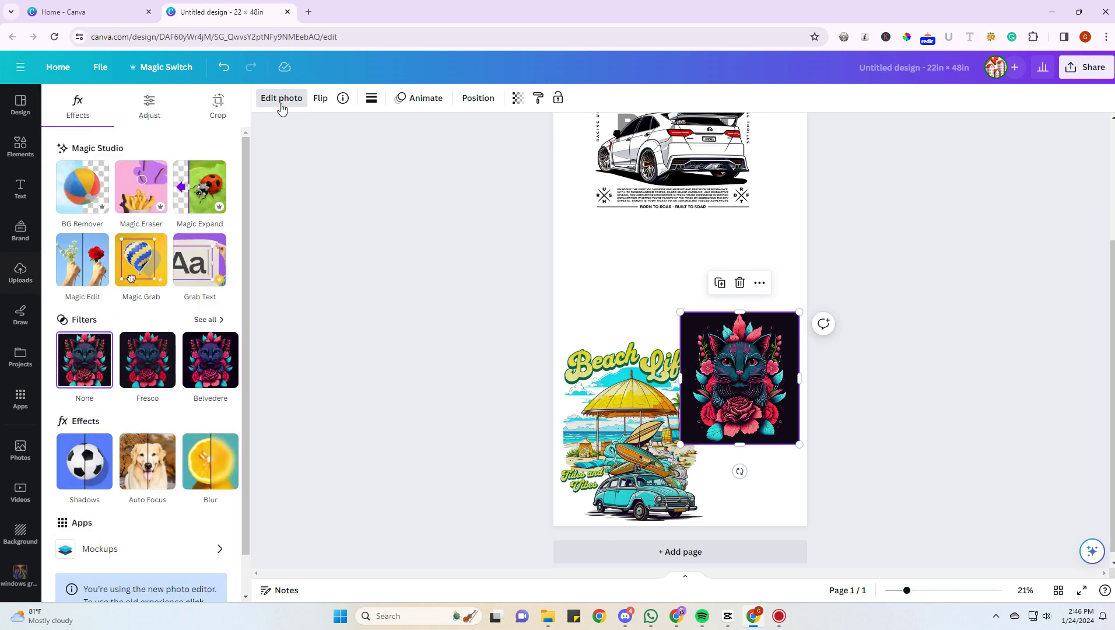
left_click(92, 208)
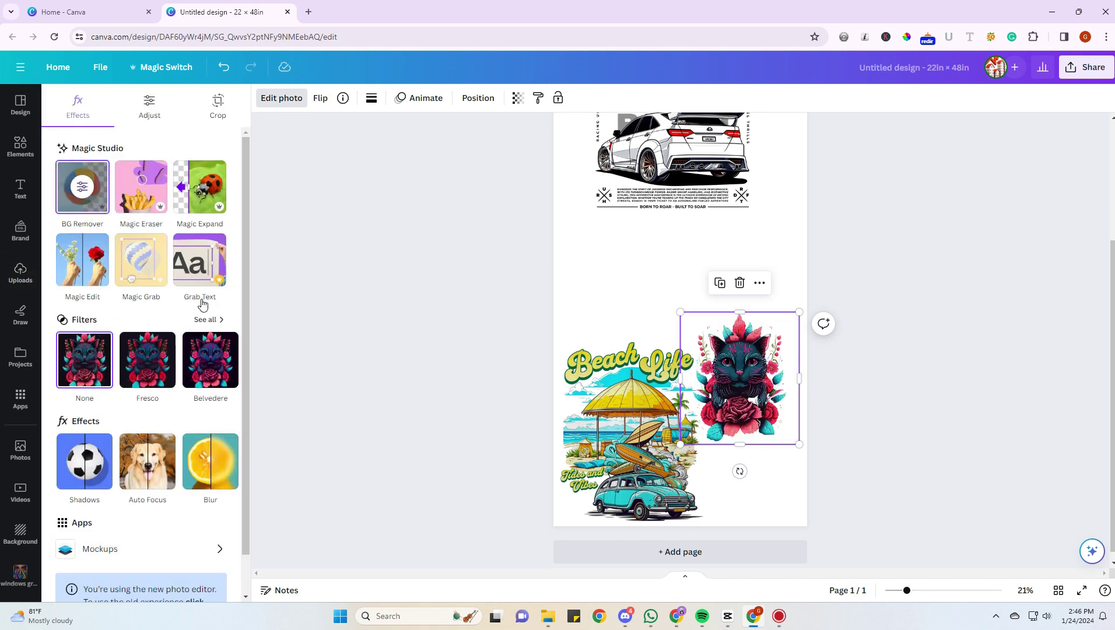
Shrink the cat above Beach Life and move the BANZAI car beside Beach Life
left_click_drag(776, 409, 655, 306)
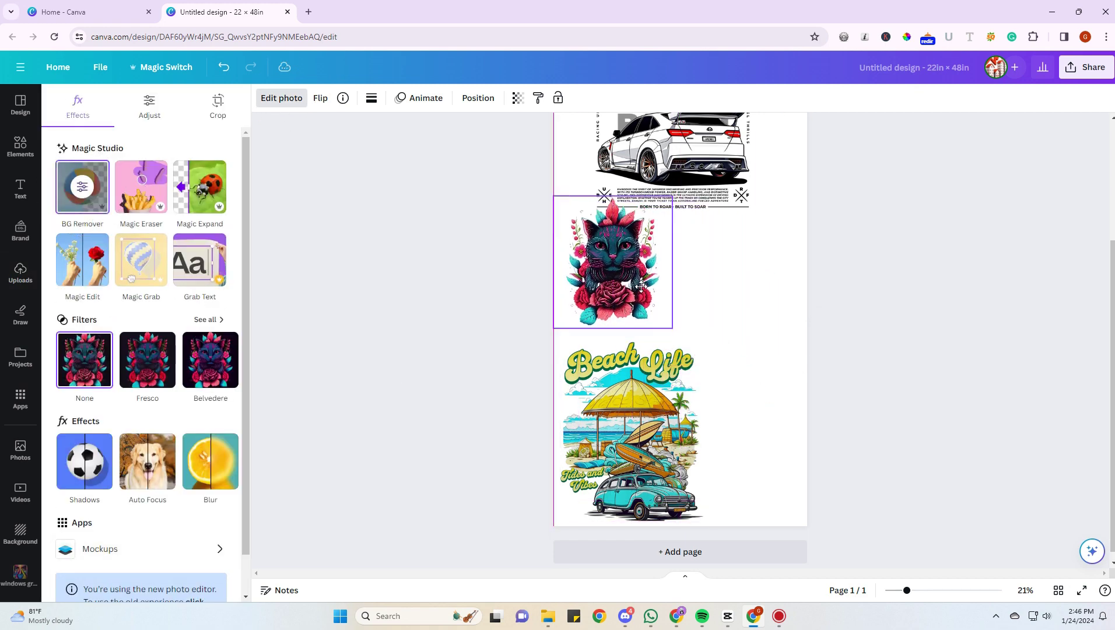
left_click_drag(679, 208, 660, 228)
left_click_drag(611, 278, 610, 322)
mouse_move(671, 157)
left_mouse_down()
mouse_move(792, 217)
mouse_move(771, 399)
mouse_move(752, 440)
left_mouse_up()
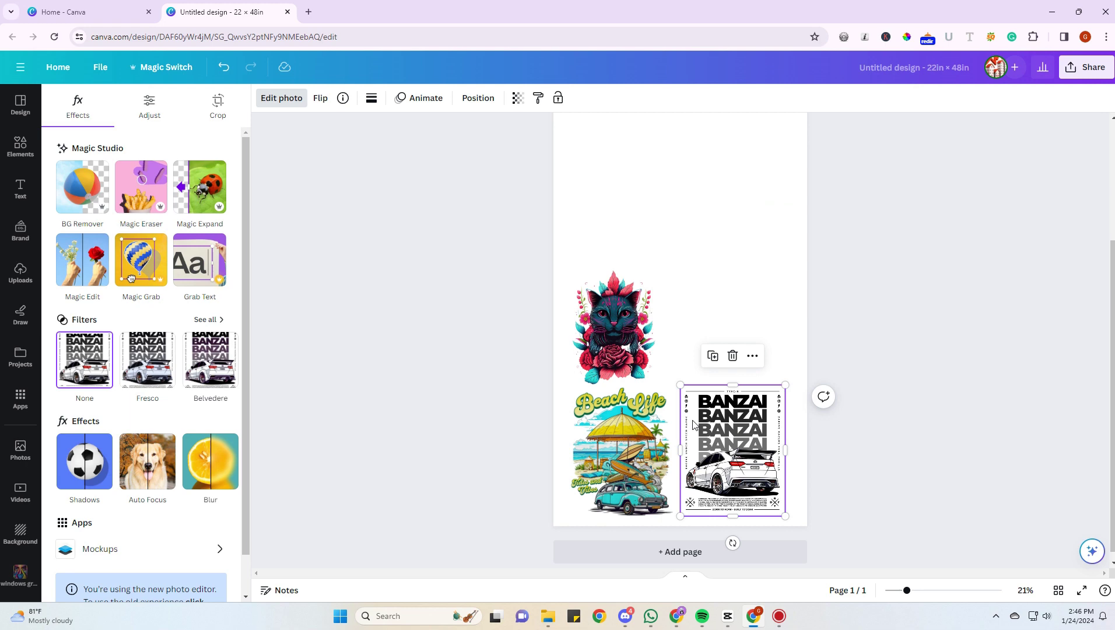
Browse the Elements, Text and Draw side-bar panels, ending back on Elements
left_click(20, 147)
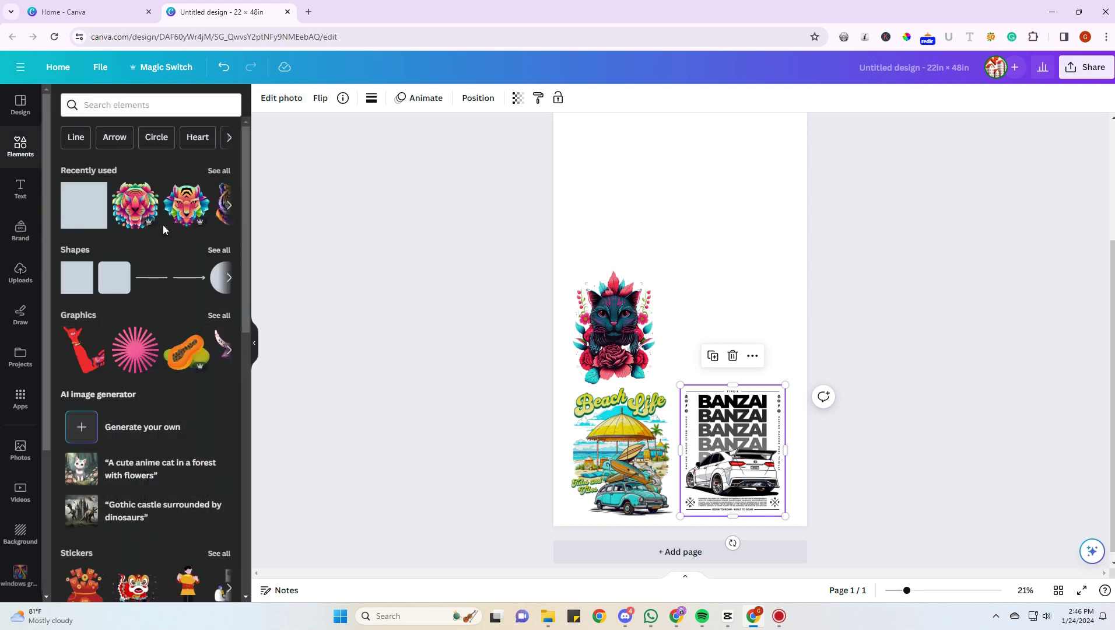
left_click(20, 188)
left_click(26, 319)
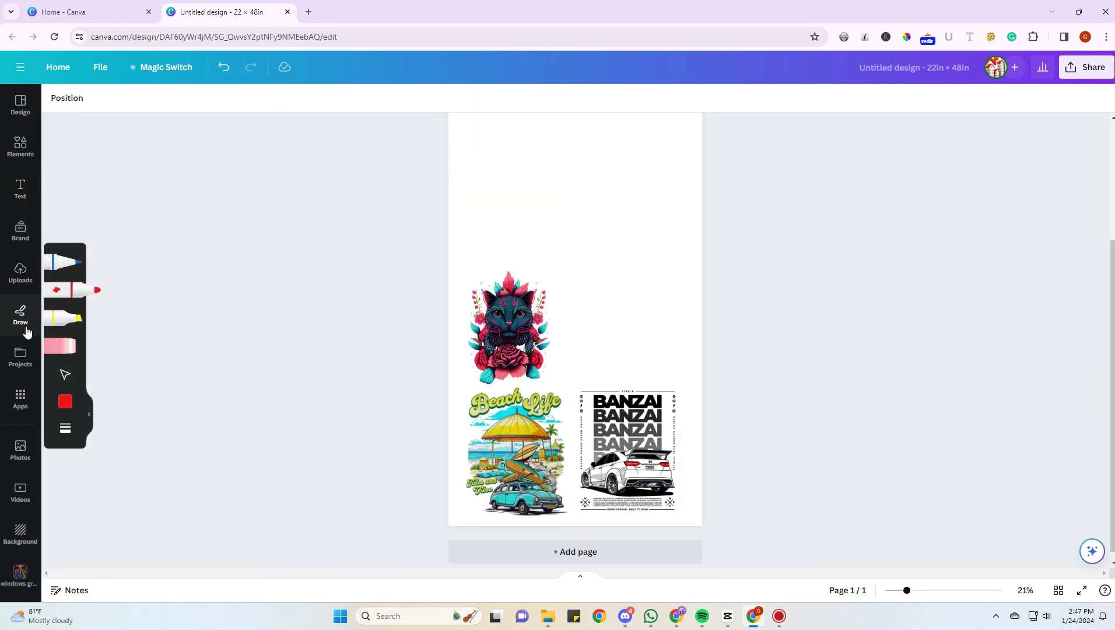
left_click(19, 146)
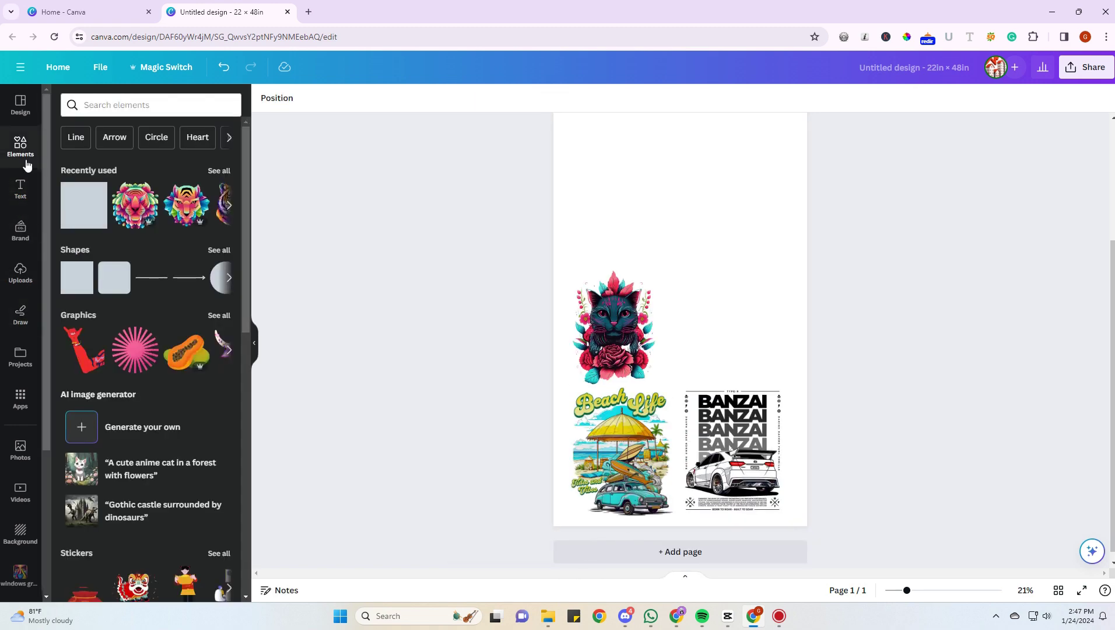
Add Death Before Decaf, Cats and Feelin Lucky, shrinking Cats and placing Feelin Lucky top right
left_click(20, 271)
left_click(201, 242)
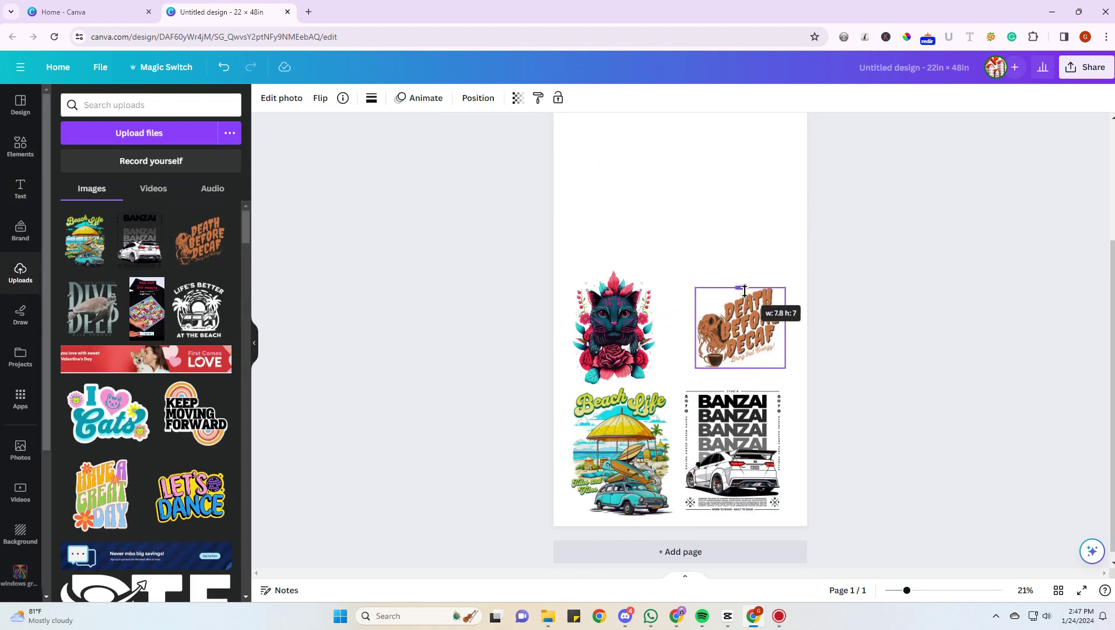
left_click(109, 413)
left_click_drag(773, 219, 672, 222)
scroll(149, 391, "down", 3)
left_click(190, 465)
left_click_drag(751, 272, 777, 274)
scroll(148, 391, "down", 3)
Add Kobras, Mayflower, another sticker and the astronaut, placing the shrunken astronaut top left
left_click(148, 261)
left_click(732, 236)
left_click(624, 280)
scroll(149, 392, "down", 5)
left_click(113, 392)
left_click(207, 461)
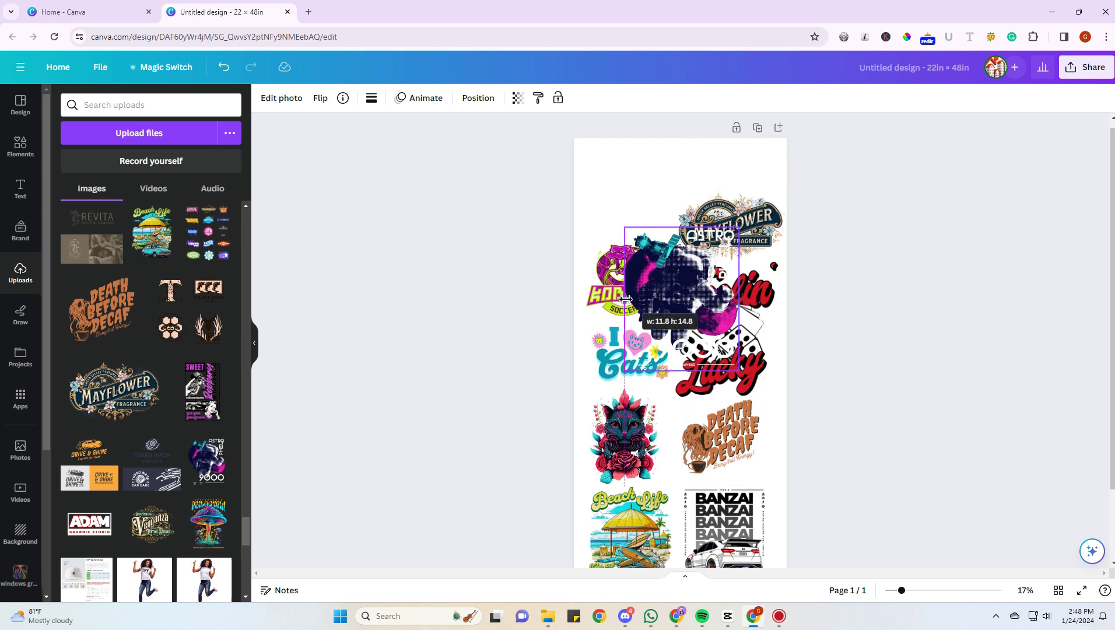
left_click_drag(745, 317, 662, 241)
Add the mushroom sticker, shrink it and place it at the top right
left_click(217, 521)
left_click_drag(859, 455, 784, 249)
left_click_drag(722, 185, 738, 191)
left_click_drag(903, 589, 891, 590)
Nudge Feelin Lucky and Mayflower down so both are fully shown
left_click(711, 374)
left_click_drag(711, 300, 711, 312)
left_click_drag(736, 235, 738, 261)
left_click_drag(713, 328, 713, 331)
left_click_drag(739, 237, 745, 242)
Shift Mayflower down and settle the mushroom into the top-right spot
left_click(713, 205)
left_click(712, 315)
left_click_drag(722, 254, 723, 259)
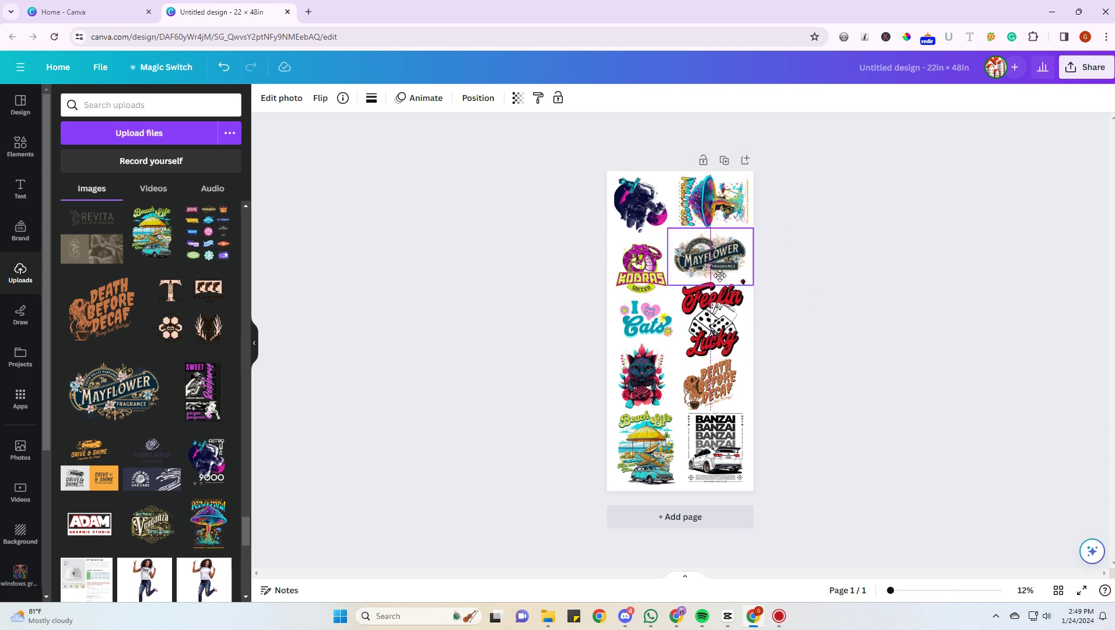
left_click_drag(723, 213, 723, 216)
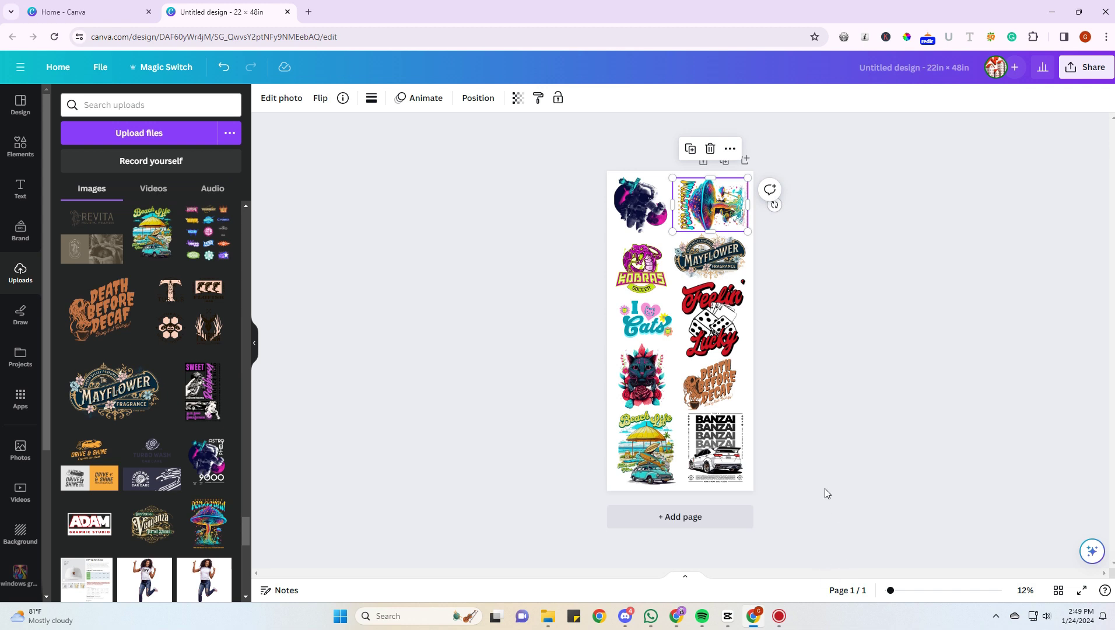
left_click(826, 494)
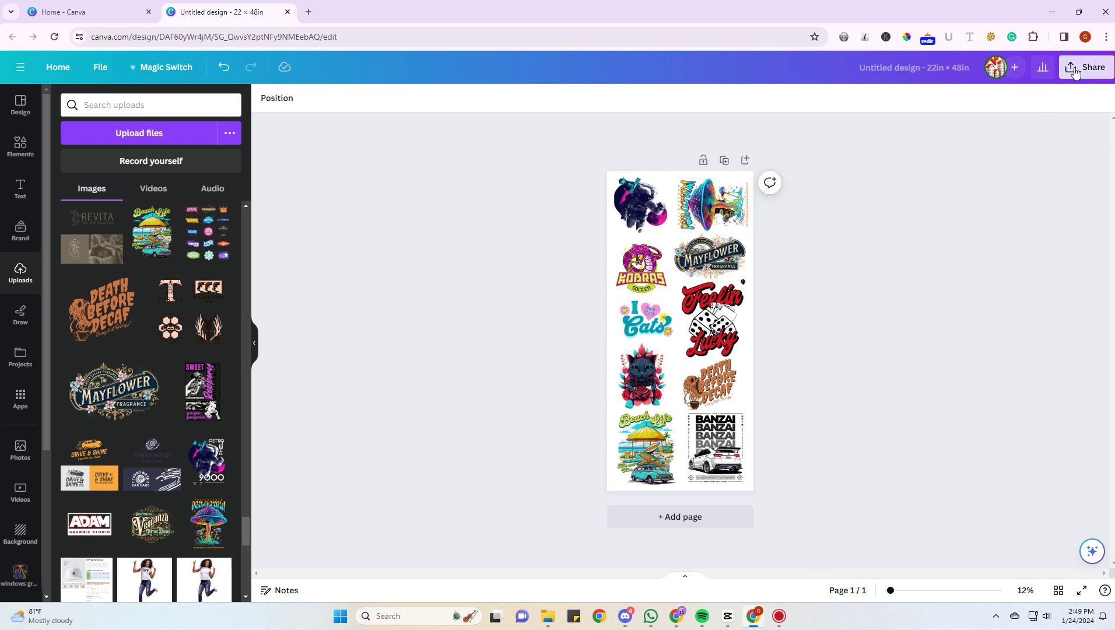
Download the sheet as a transparent-background PNG at size 3 (6,336 × 13,824 px)
left_click(1075, 71)
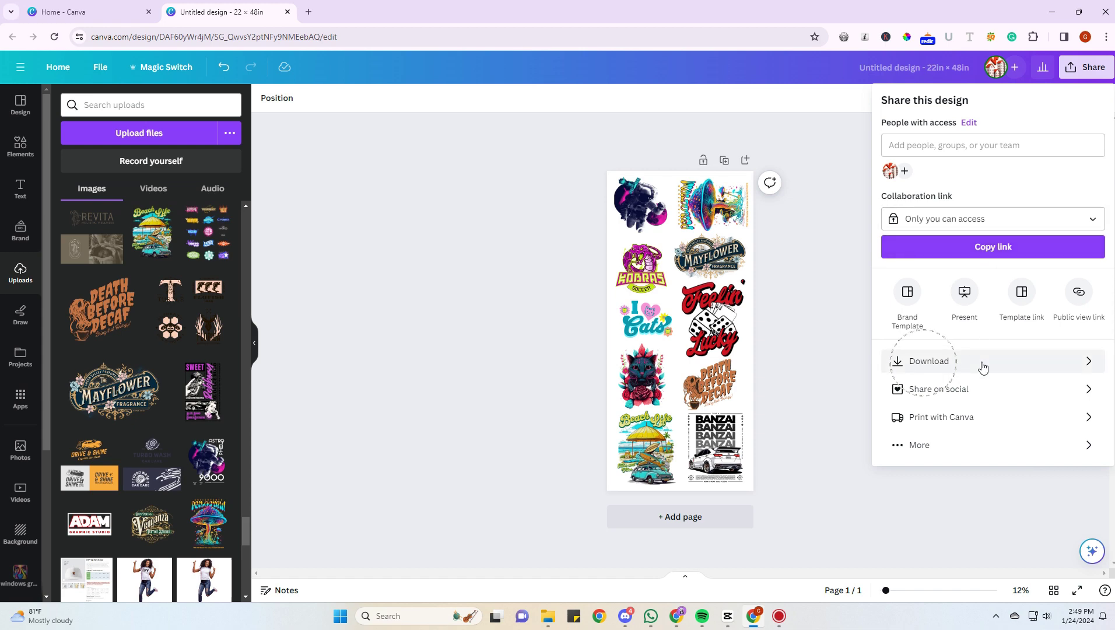
left_click(981, 366)
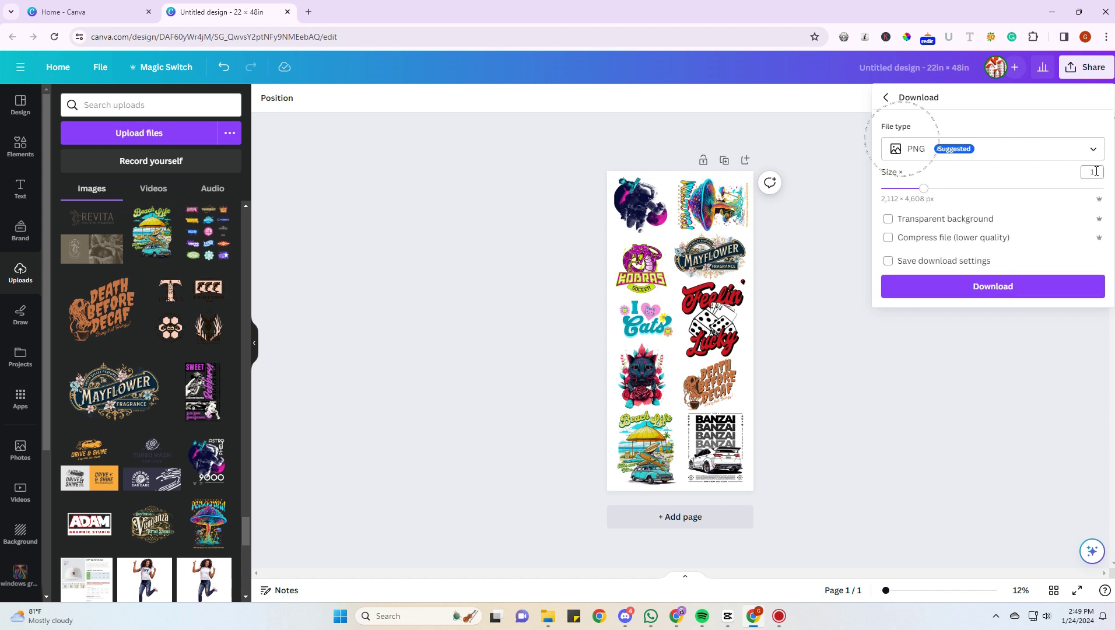
left_click(1096, 172)
type("3")
key("Return")
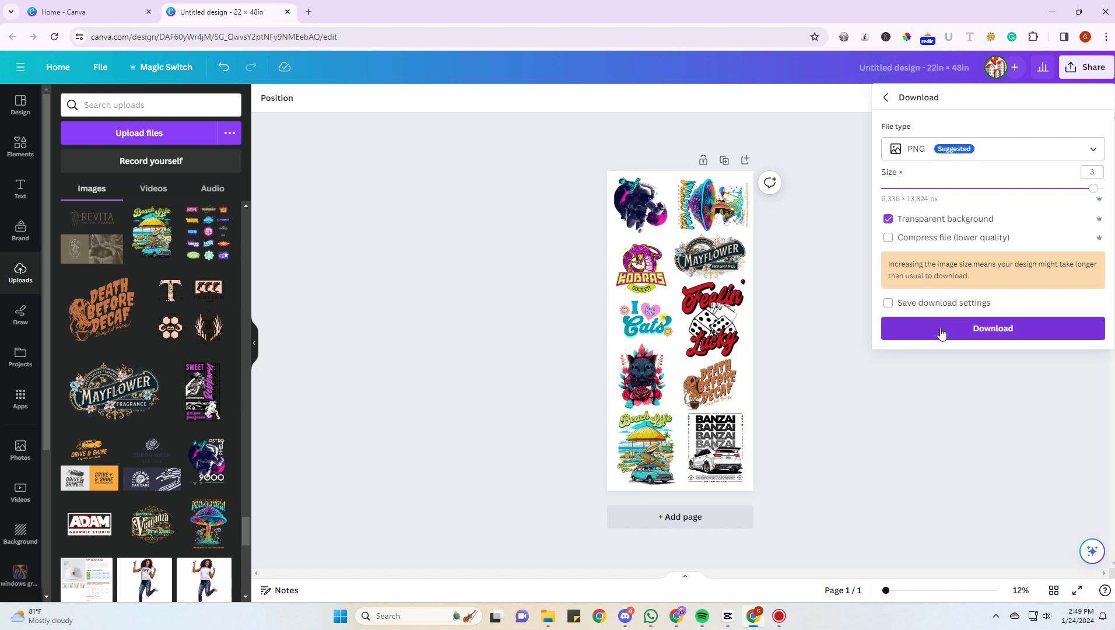
left_click(941, 334)
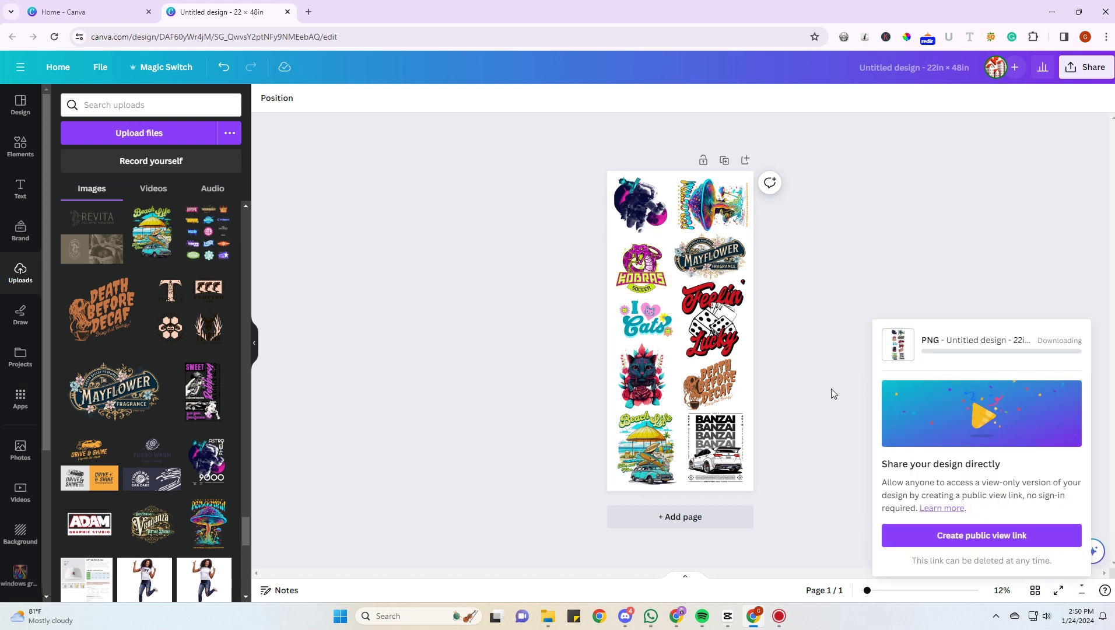